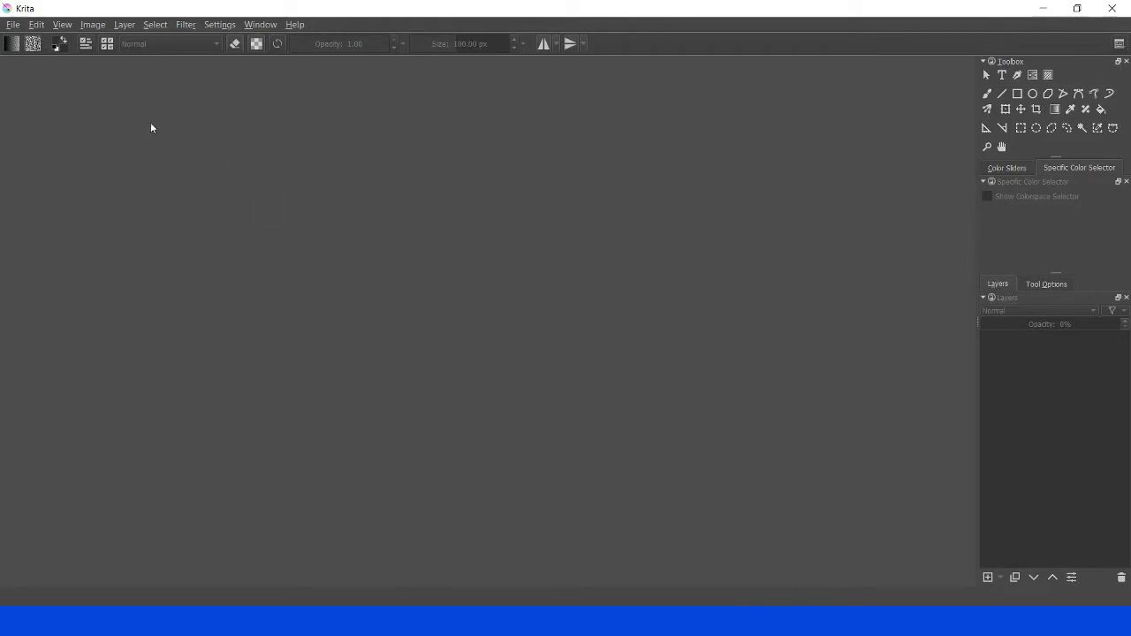
Bring up the File menu while Krita has no document loaded
left_click(13, 24)
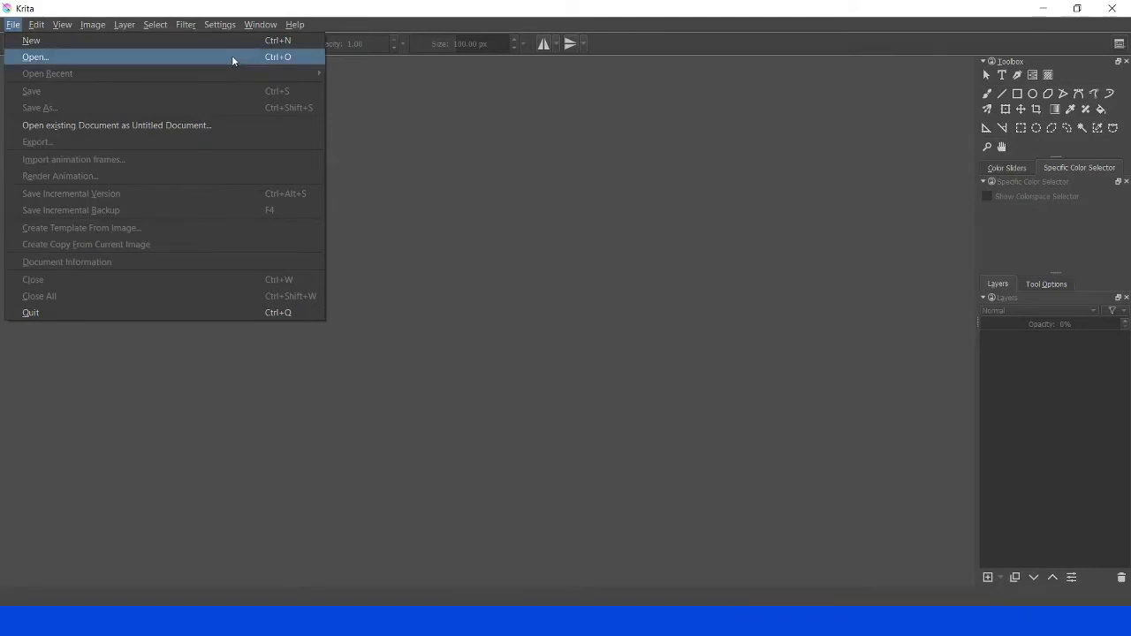
Open 20180117 metal-medusa.kra, the blue Medusa line sketch
left_click(233, 58)
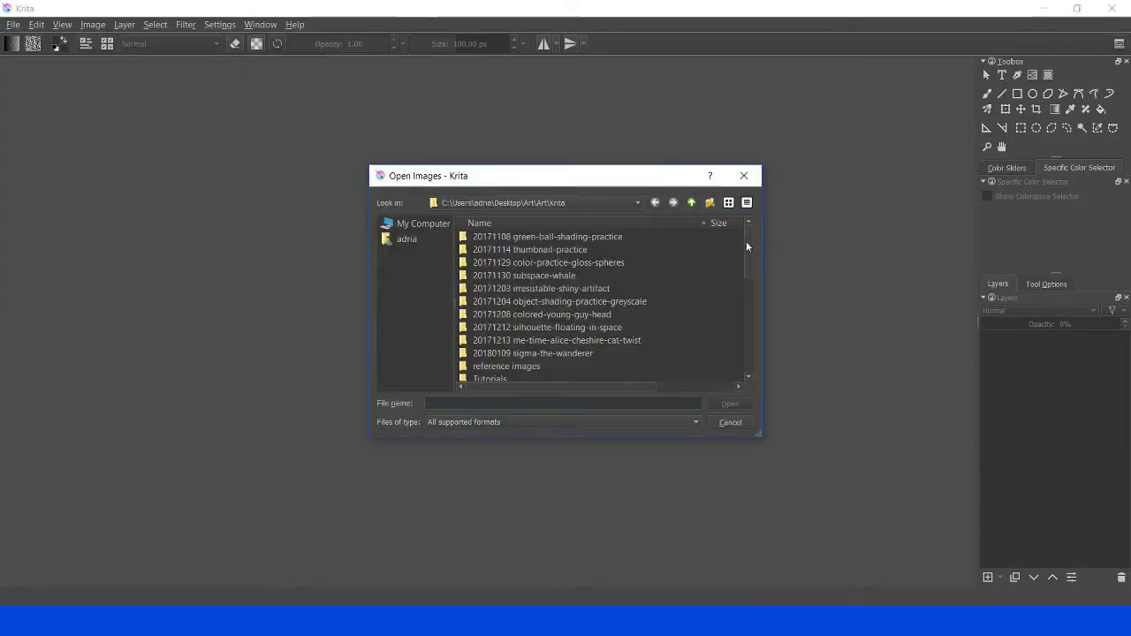
left_click_drag(747, 240, 750, 326)
left_click(613, 292)
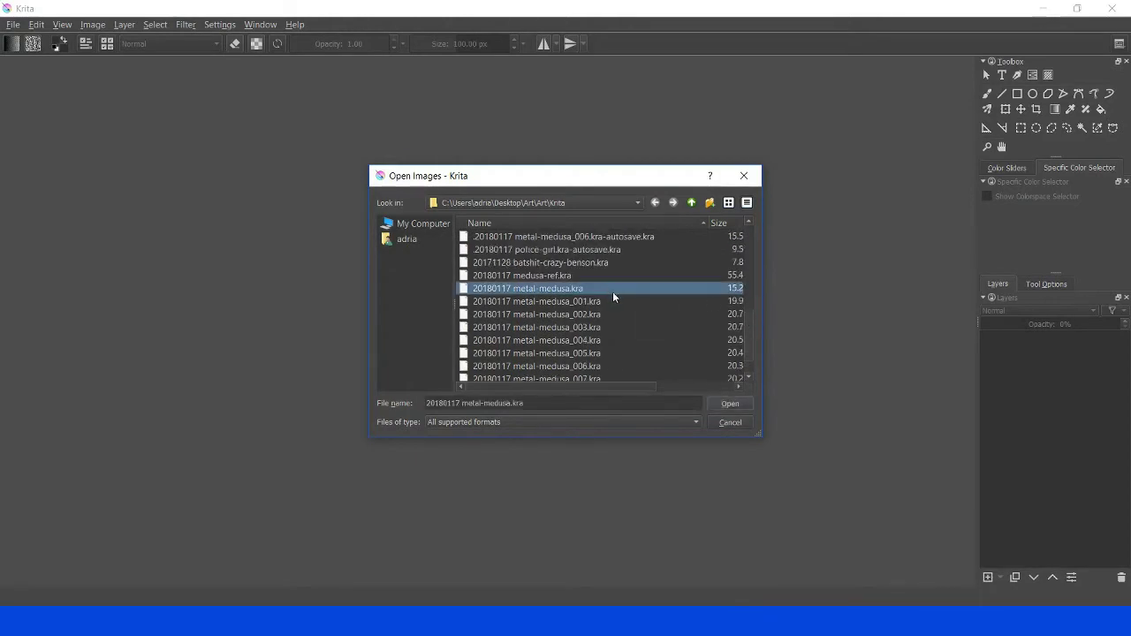
left_click(725, 403)
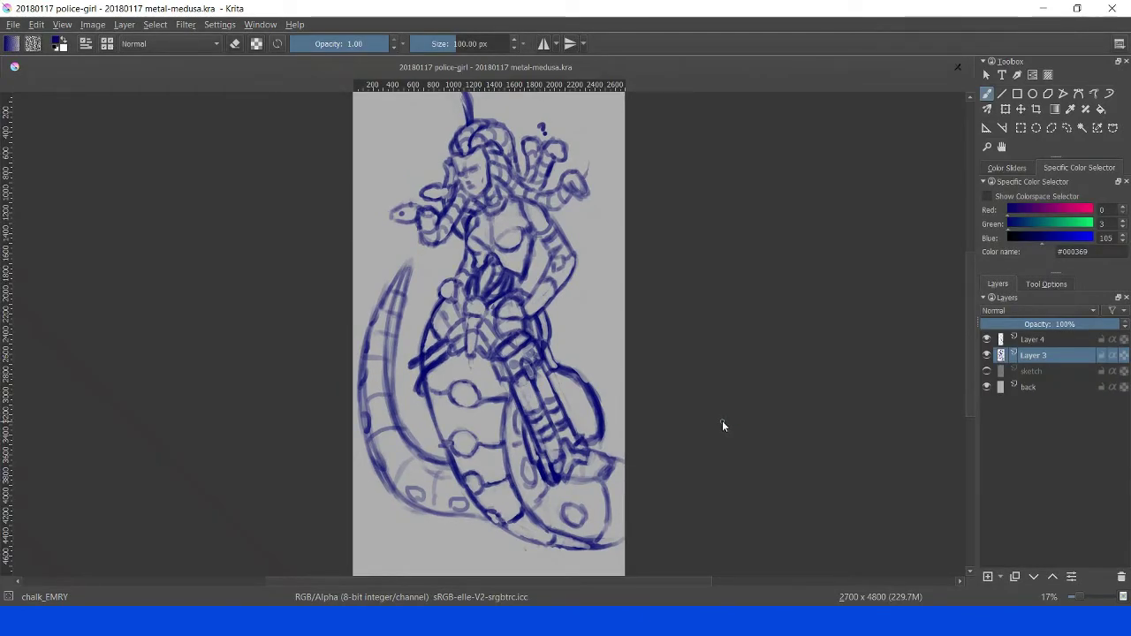
Open 20180117 medusa-ref.kra as a second document via Ctrl+O
key("ctrl+o")
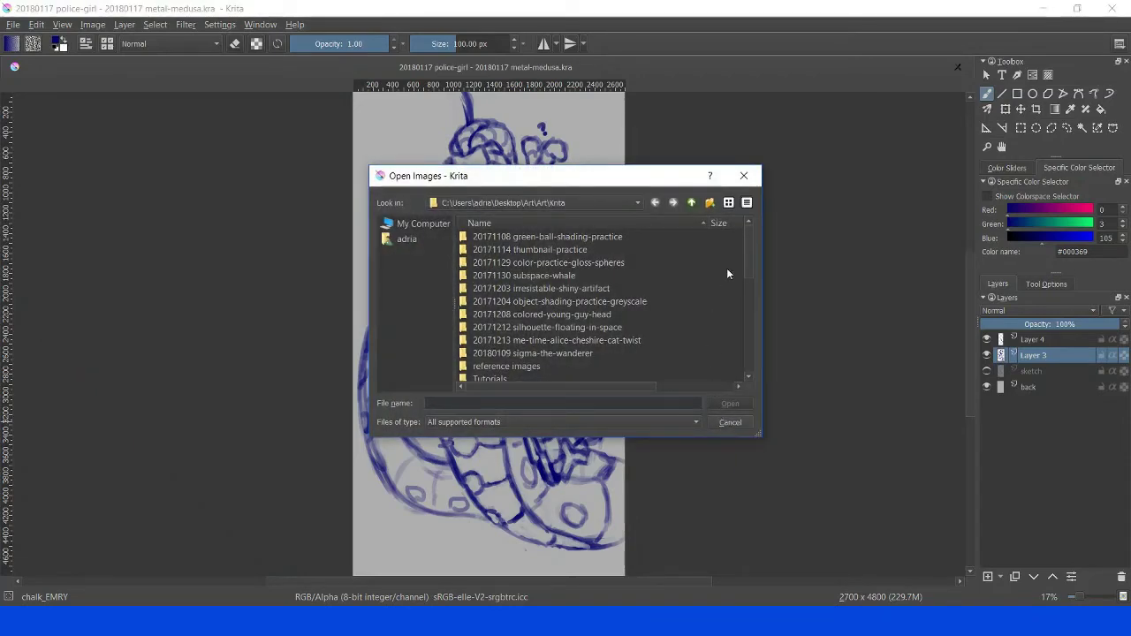
left_click_drag(746, 263, 749, 325)
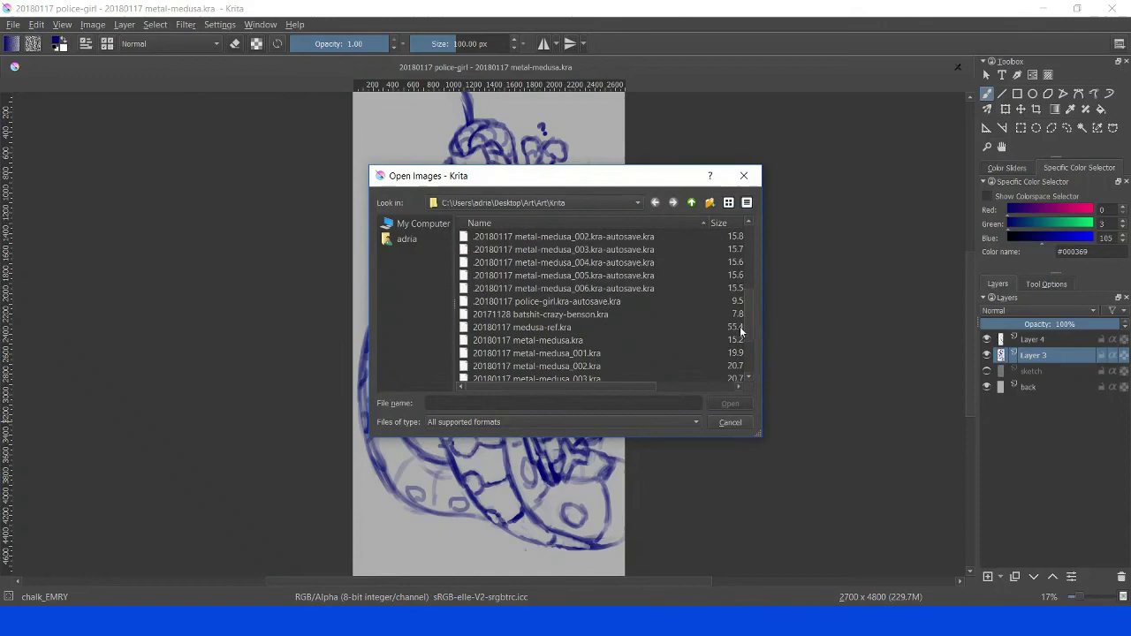
left_click(601, 327)
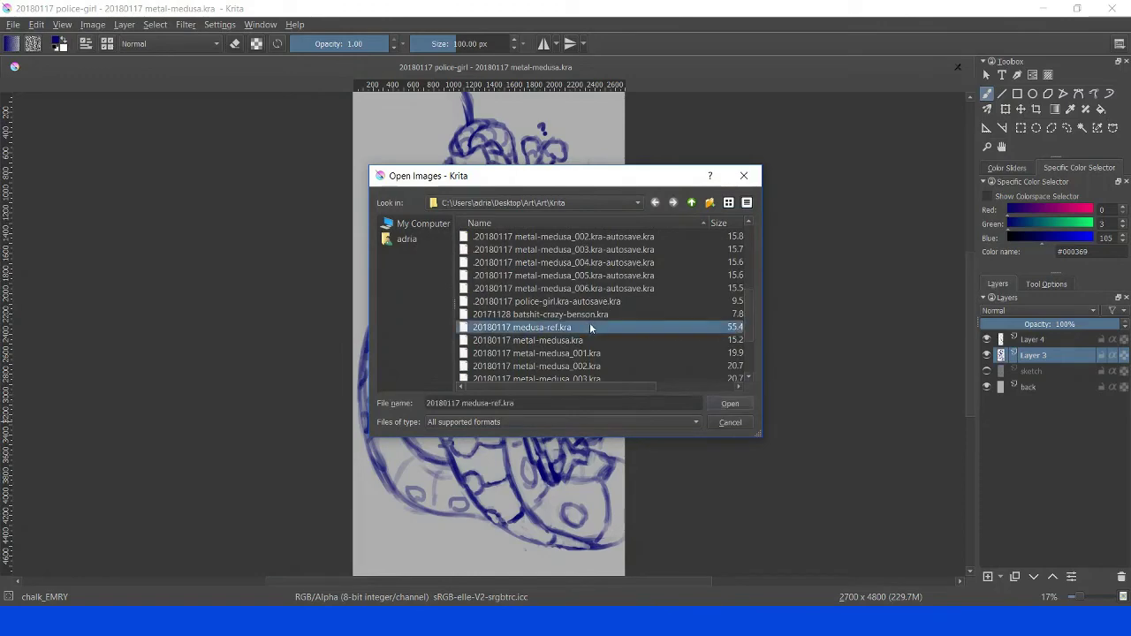
left_click(726, 403)
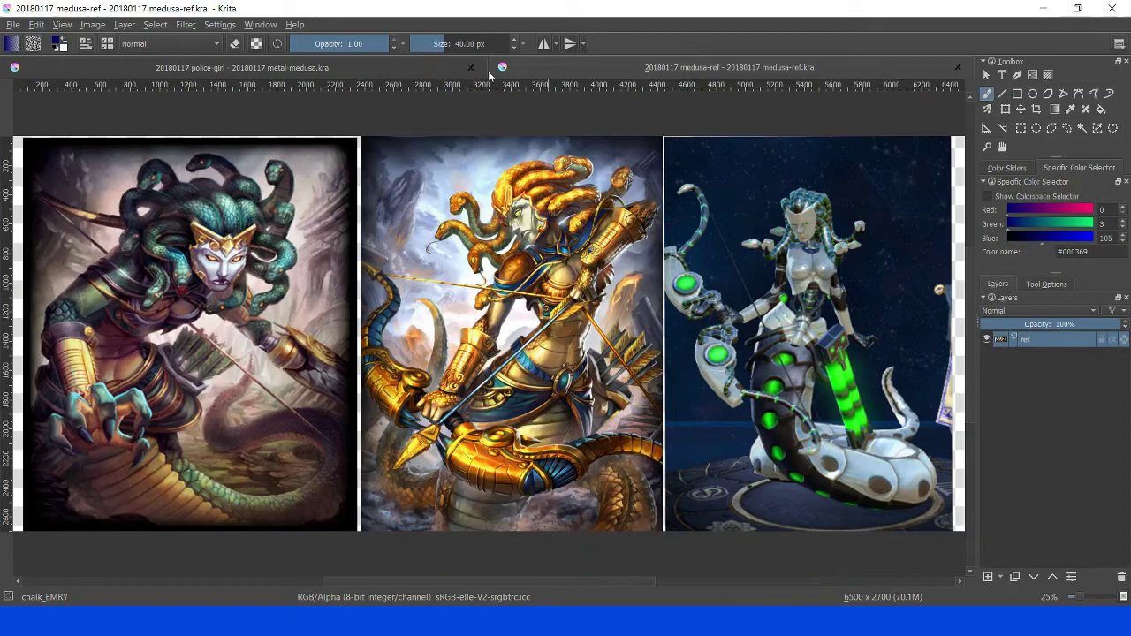
Switch to the metal-medusa tab and close that document
left_click(294, 68)
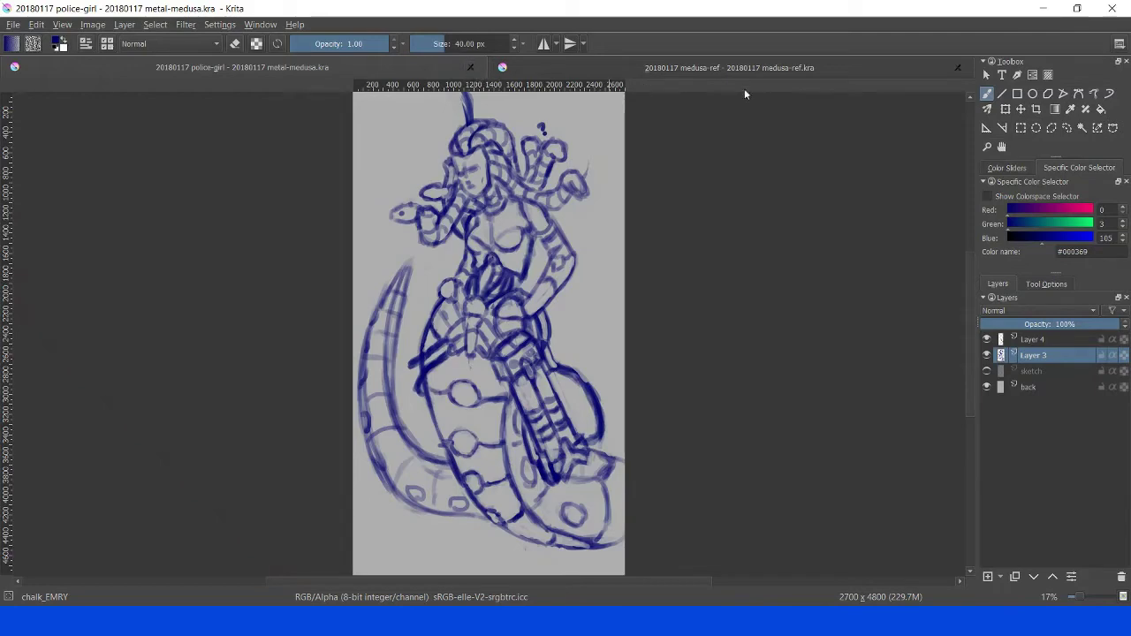
left_click(470, 64)
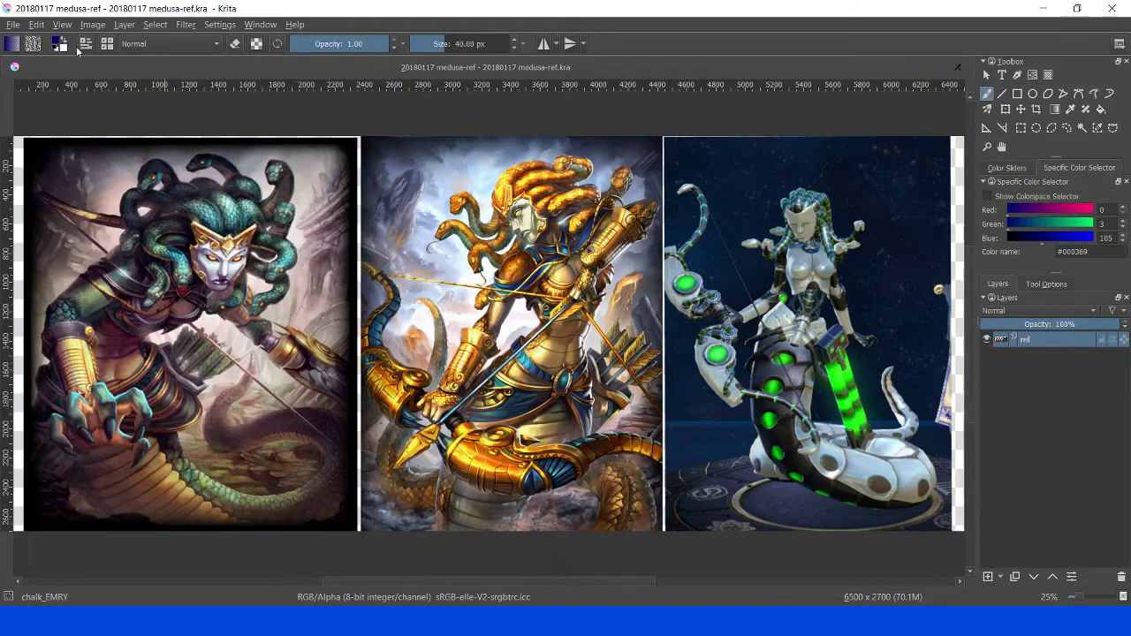
Reopen 20180117 metal-medusa.kra from File > Open Recent
left_click(16, 26)
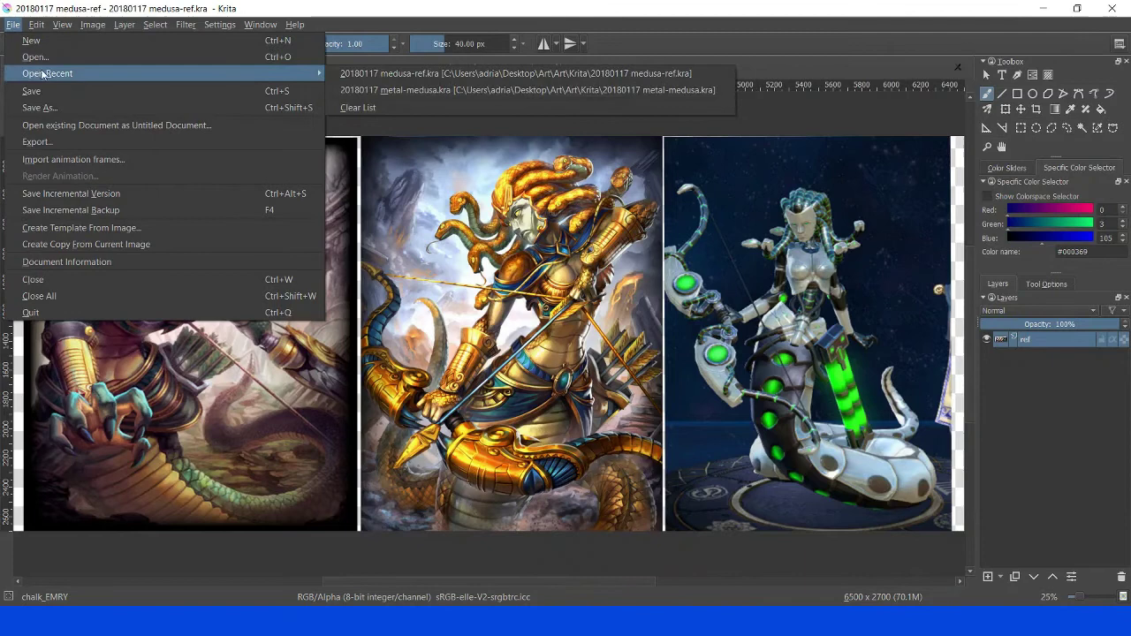
mouse_move(47, 74)
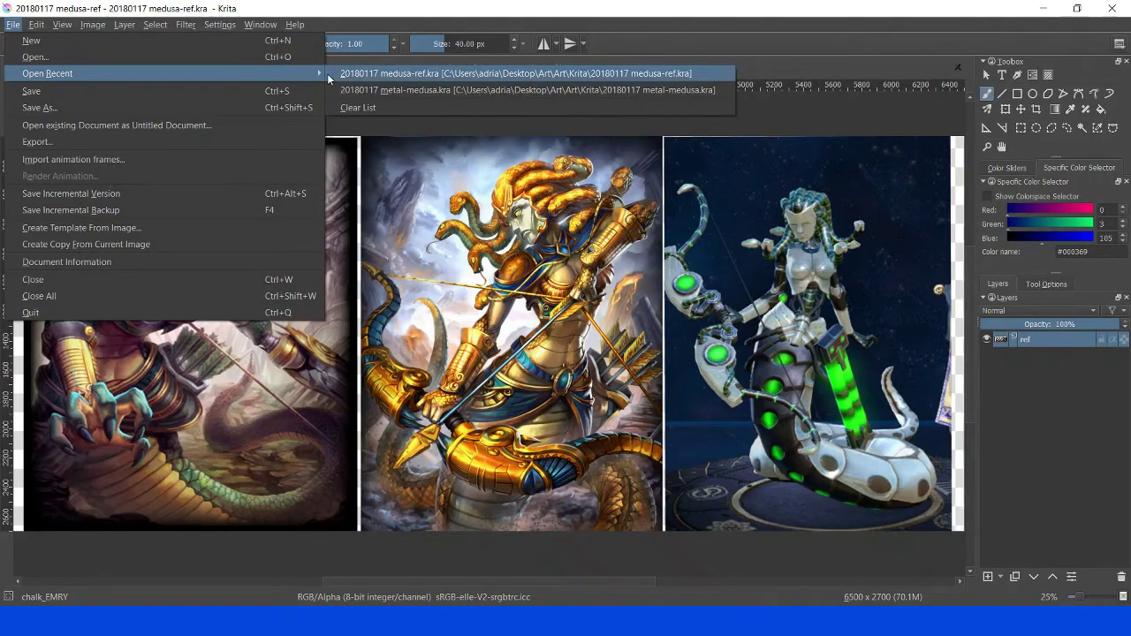
left_click(454, 91)
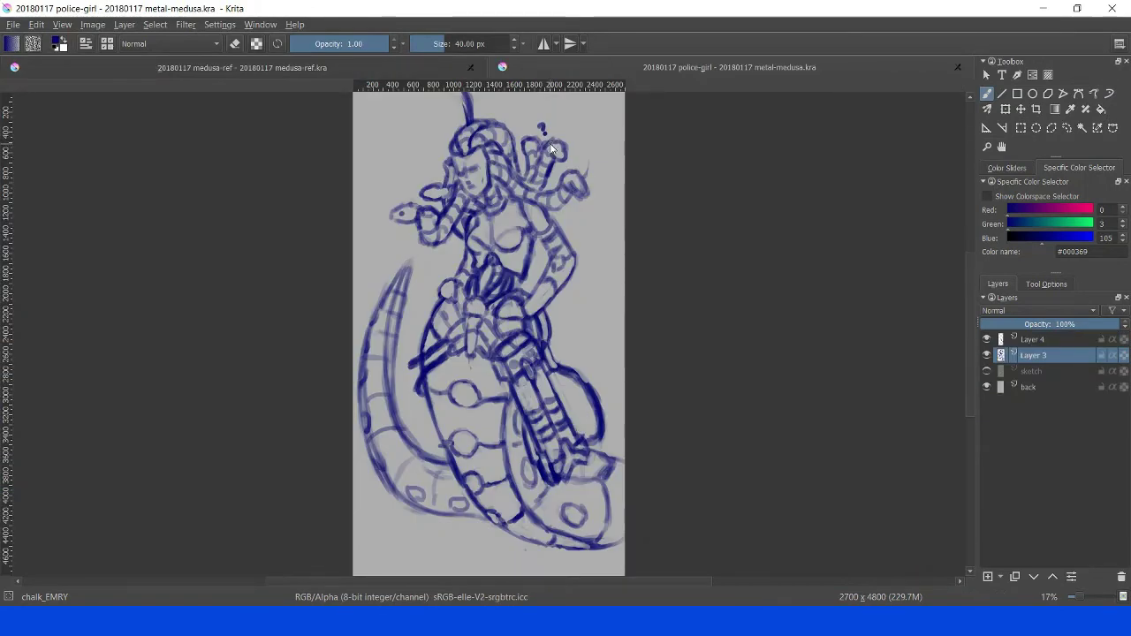
Clear the Open Recent list and confirm it is now greyed out
left_click(13, 25)
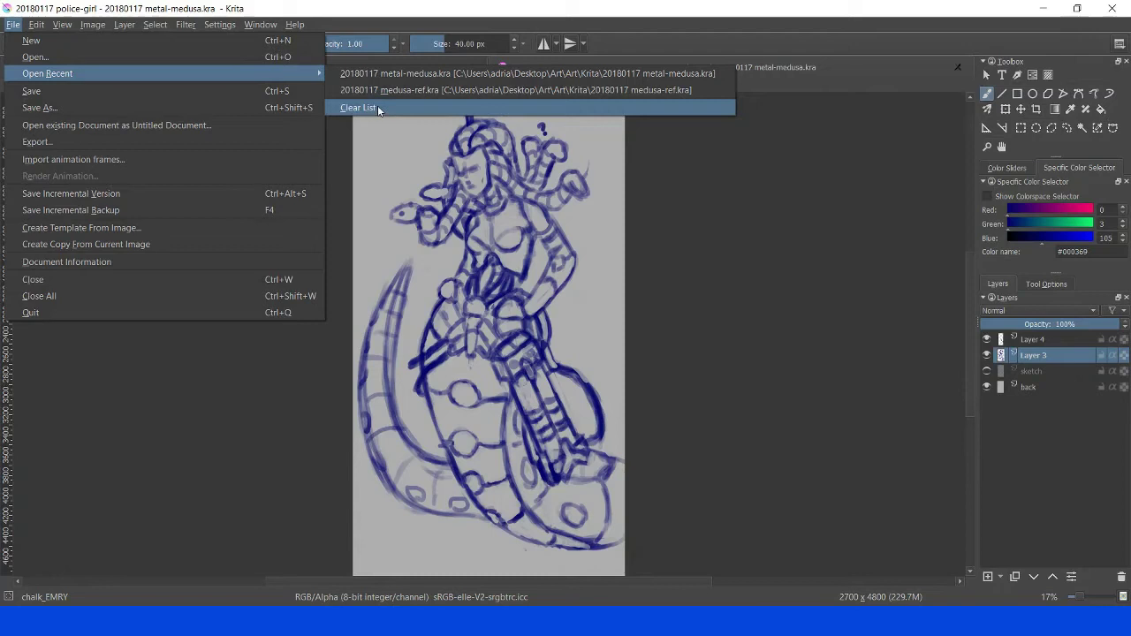
left_click(378, 107)
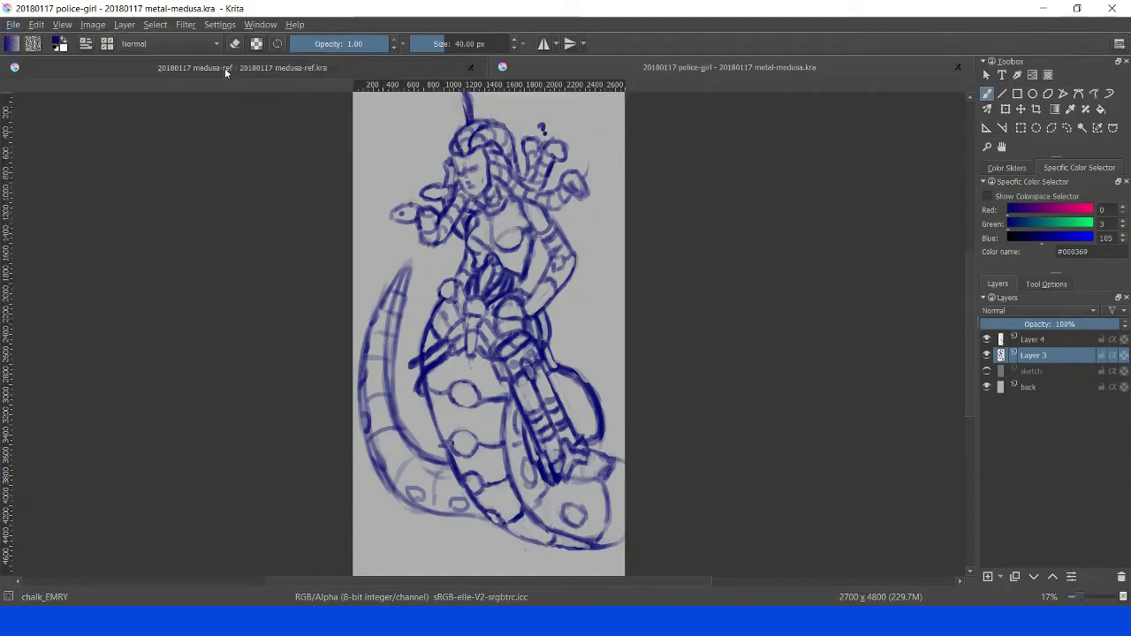
left_click(15, 26)
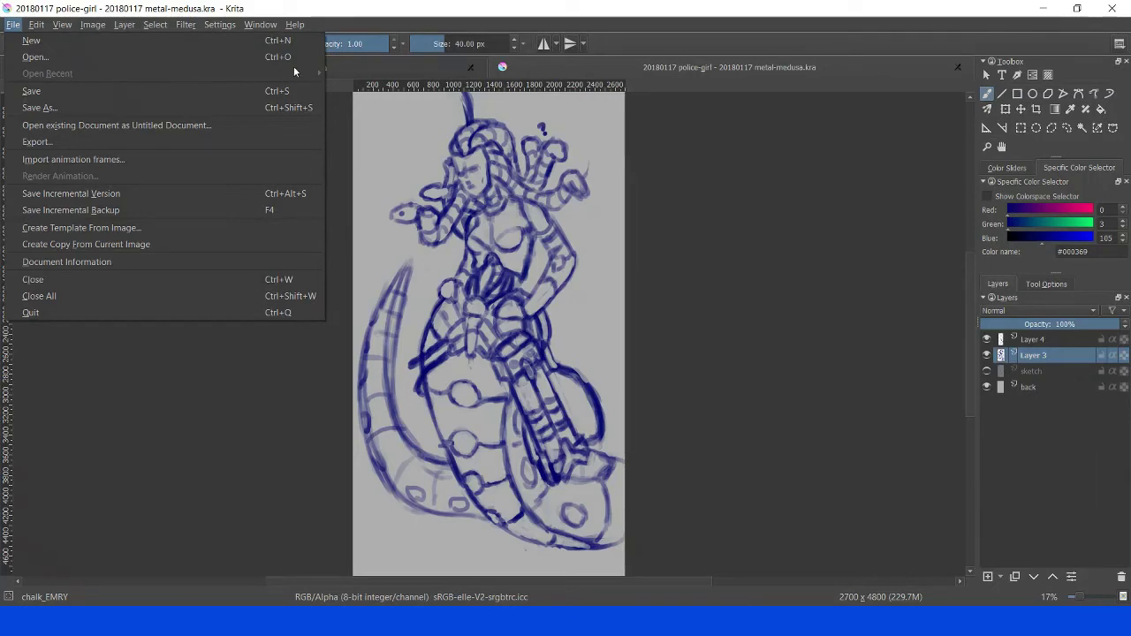
left_click(674, 68)
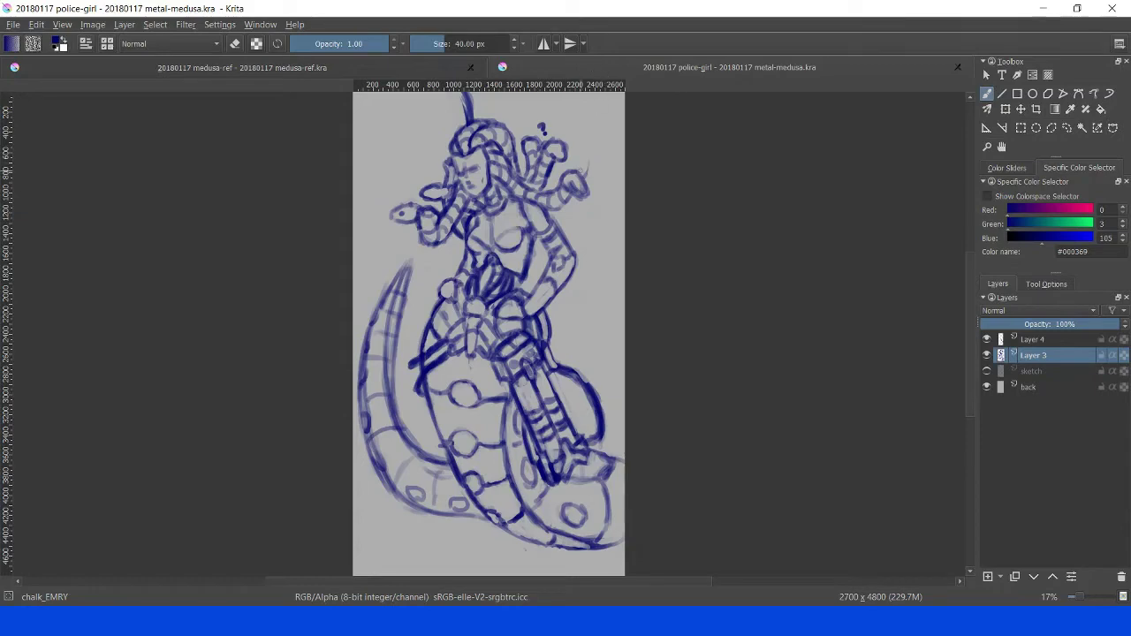
left_click(412, 67)
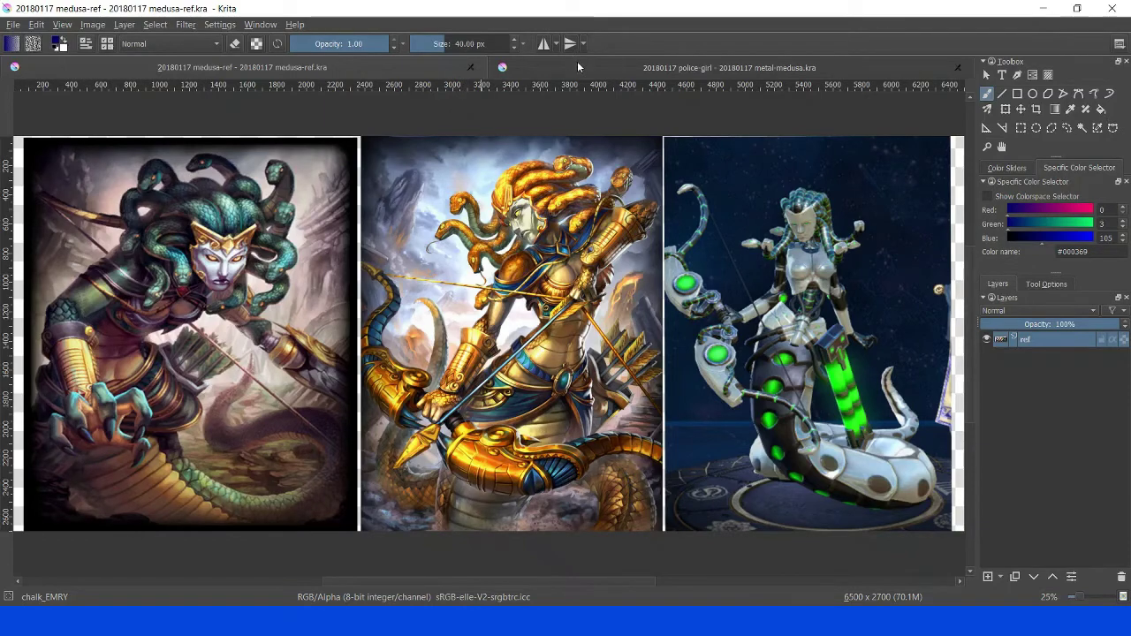
left_click(575, 64)
left_click(433, 67)
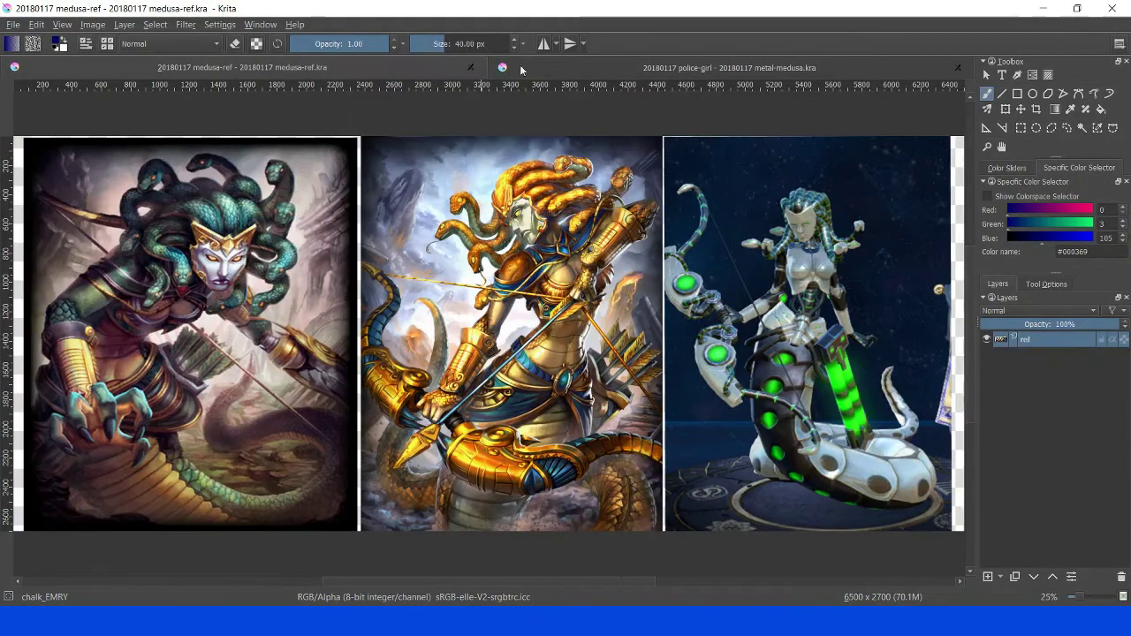
left_click(565, 69)
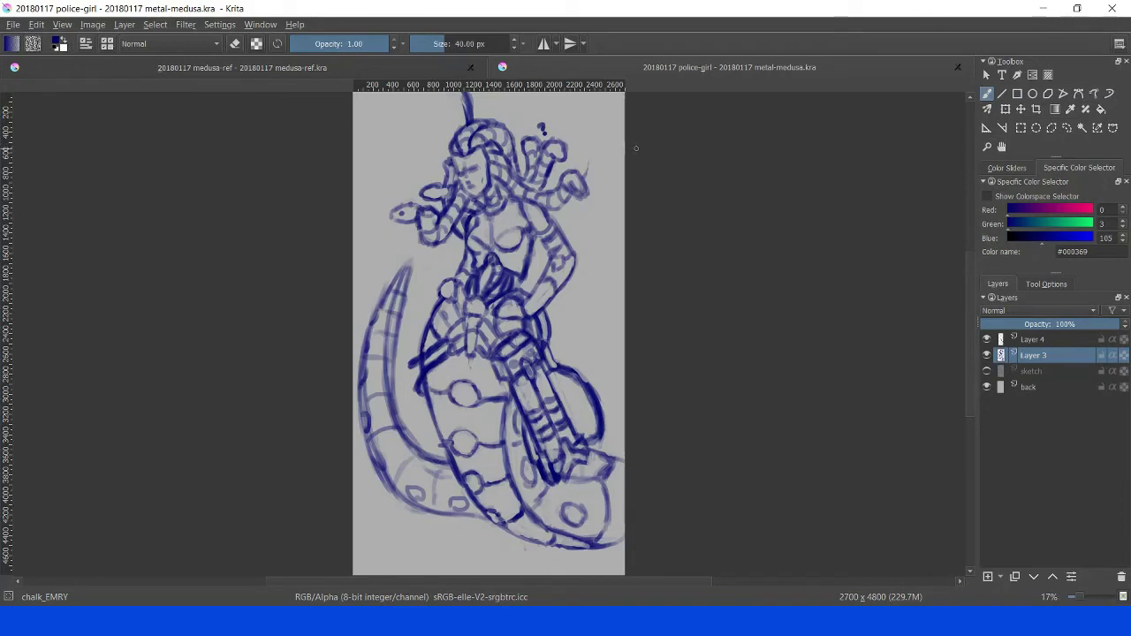
Set Multiple Document Mode to Subwindows in Configure Krita's Window settings
left_click(220, 25)
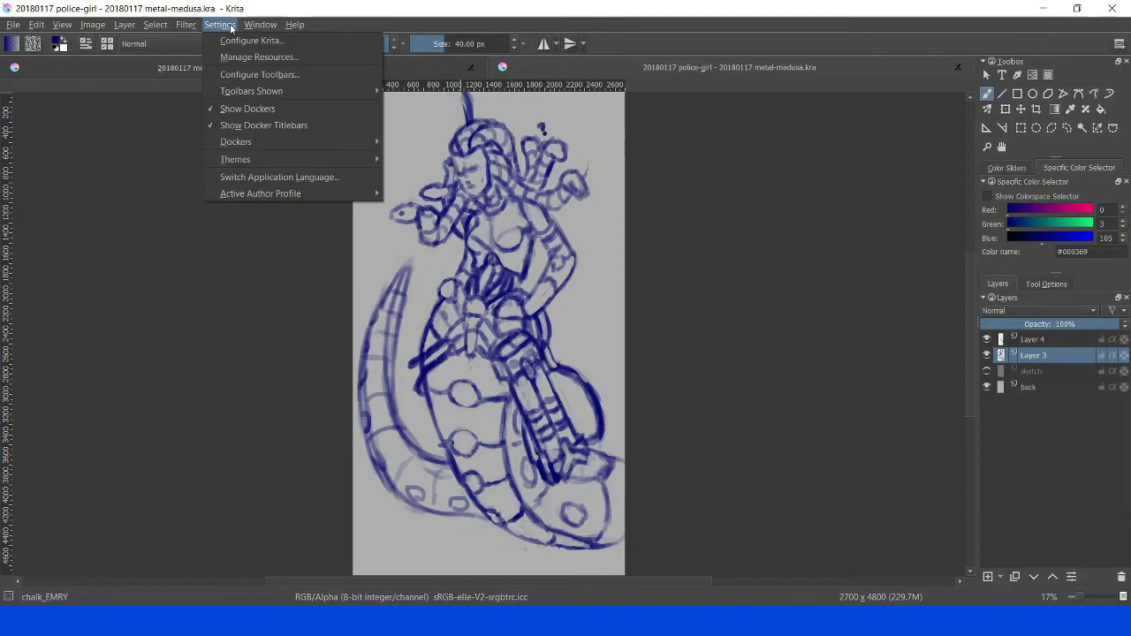
left_click(237, 41)
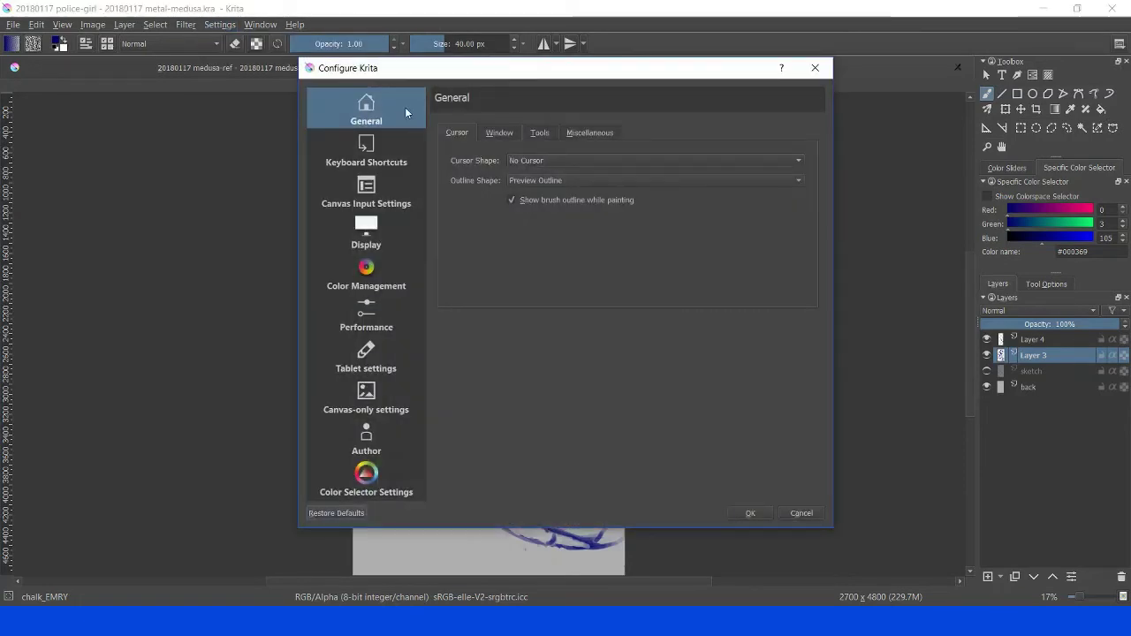
left_click(505, 136)
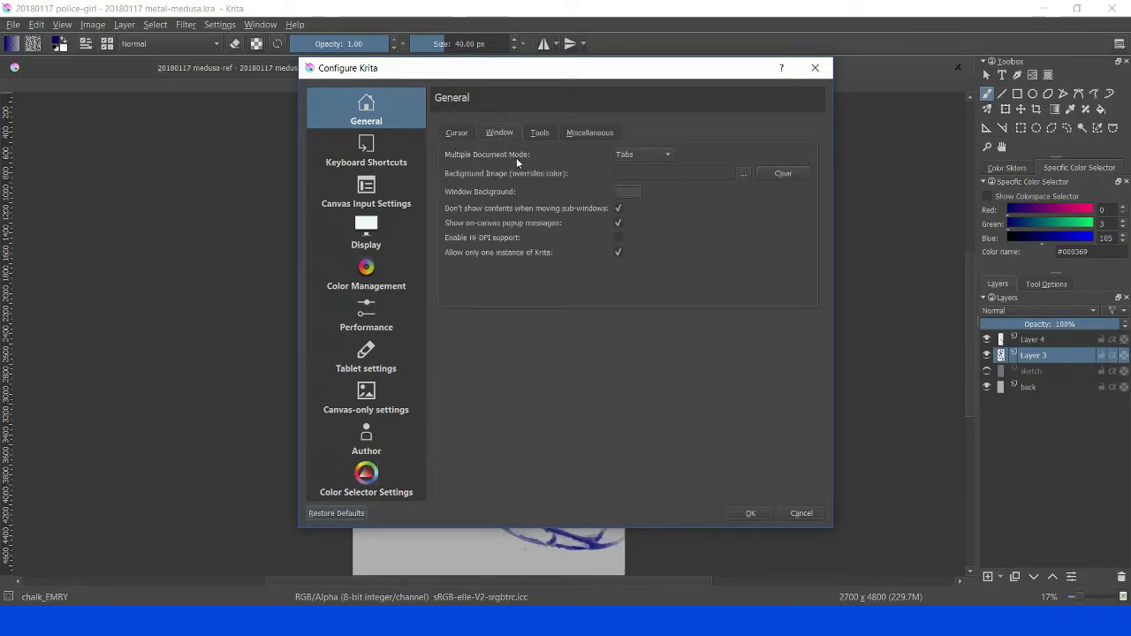
left_click(669, 155)
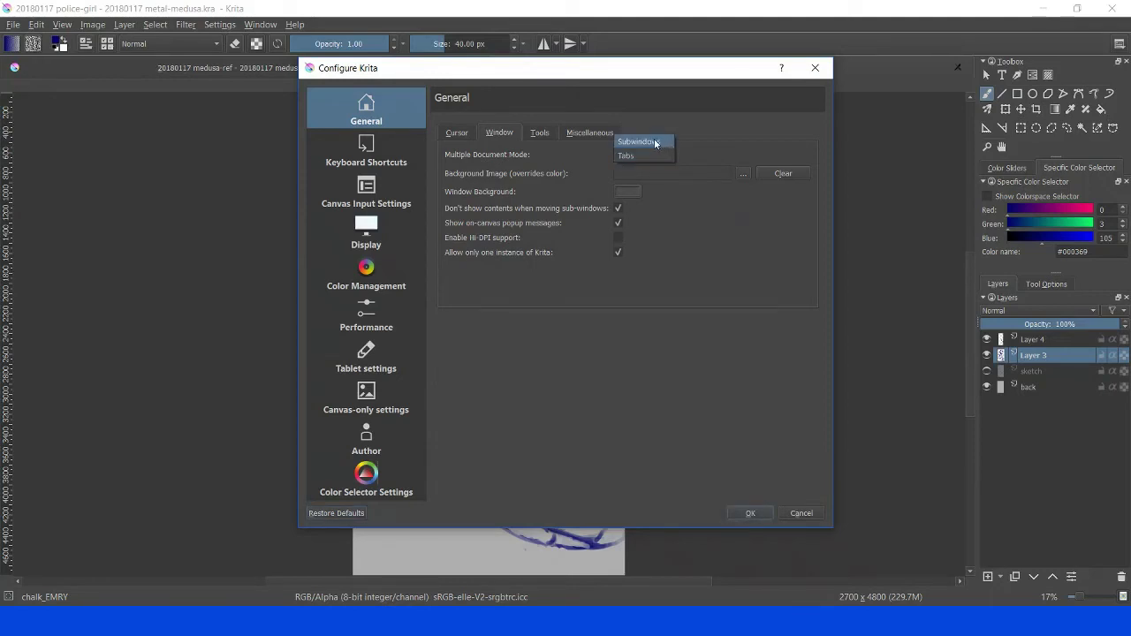
left_click(651, 143)
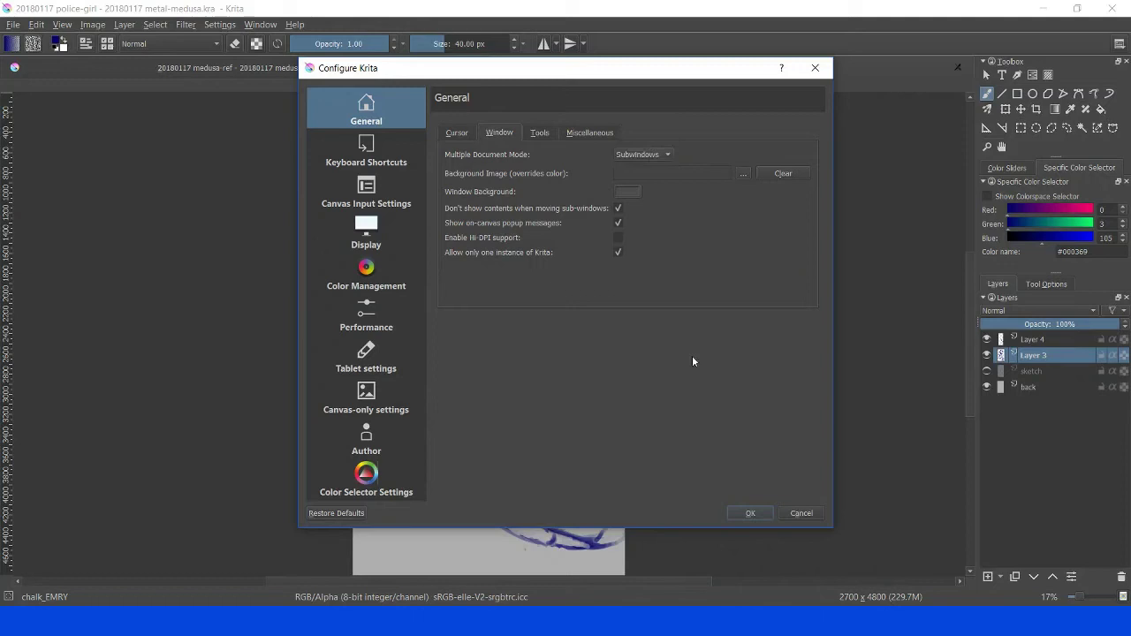
left_click(750, 512)
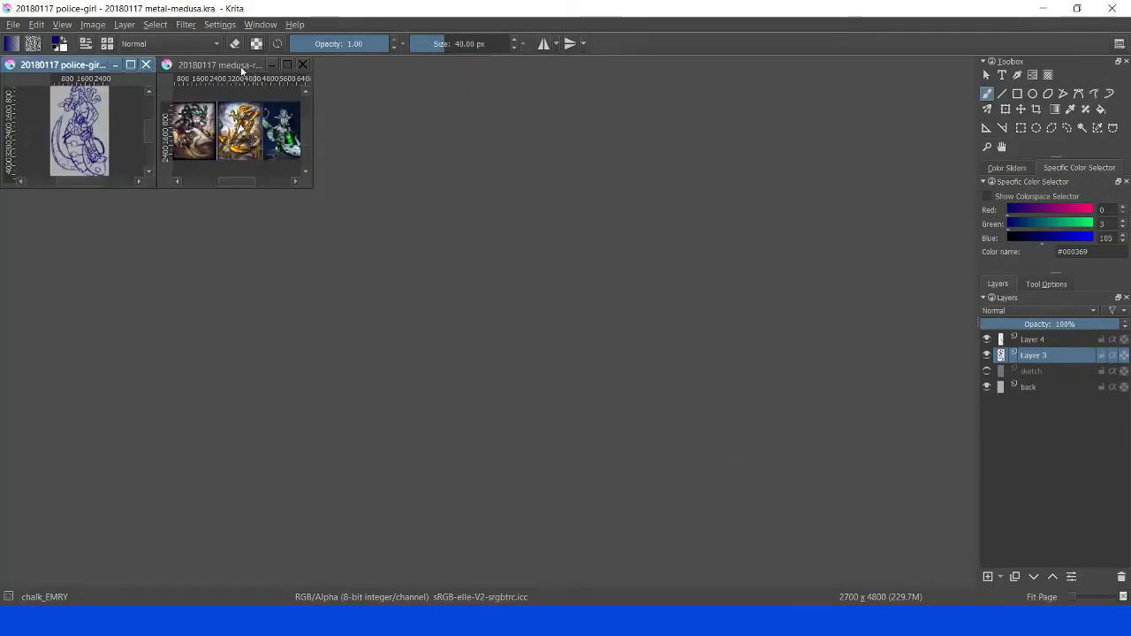
Move and enlarge medusa-ref on the right, then enlarge the sketch window on the left
left_click_drag(241, 70, 630, 71)
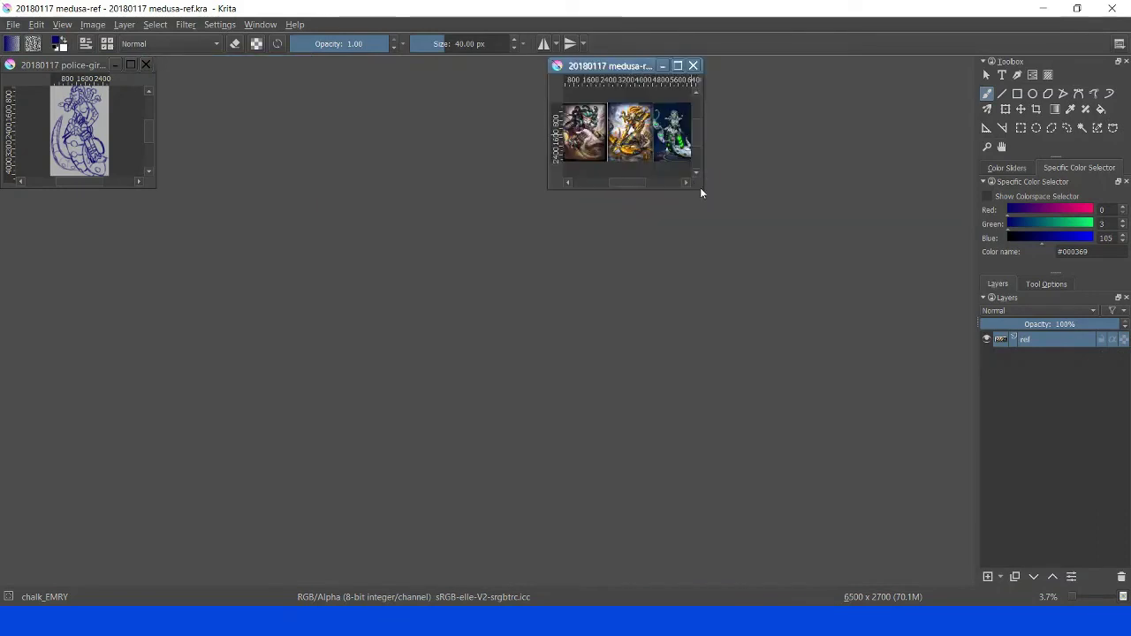
mouse_move(701, 188)
left_mouse_down()
mouse_move(917, 553)
mouse_move(967, 561)
mouse_move(977, 576)
left_mouse_up()
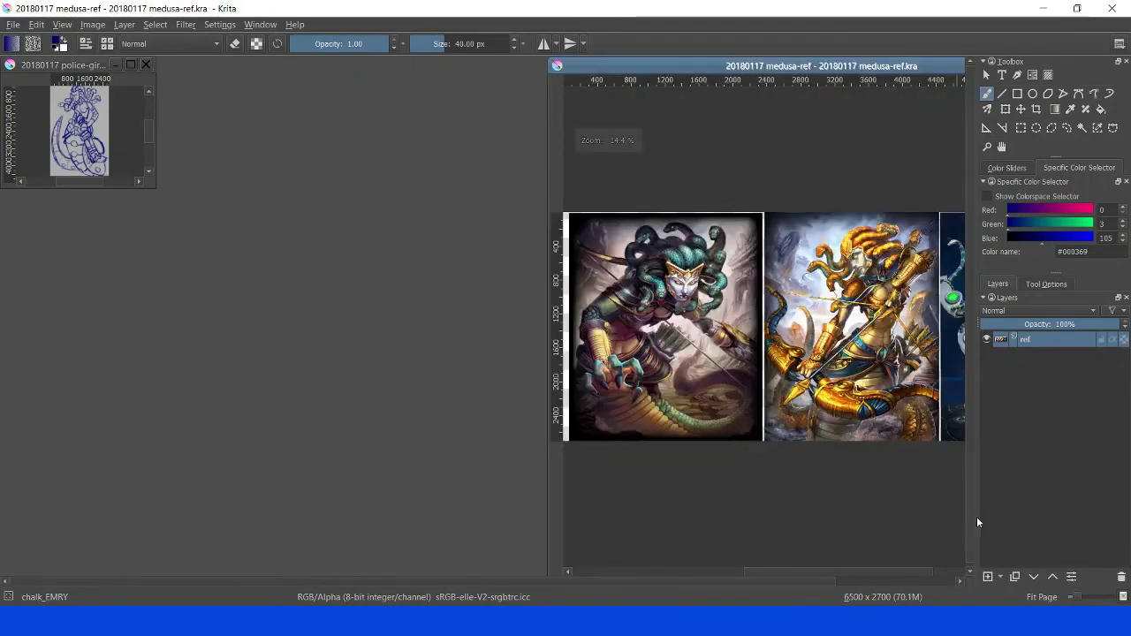
mouse_move(770, 570)
left_mouse_down()
mouse_move(839, 579)
mouse_move(941, 567)
mouse_move(742, 570)
left_mouse_up()
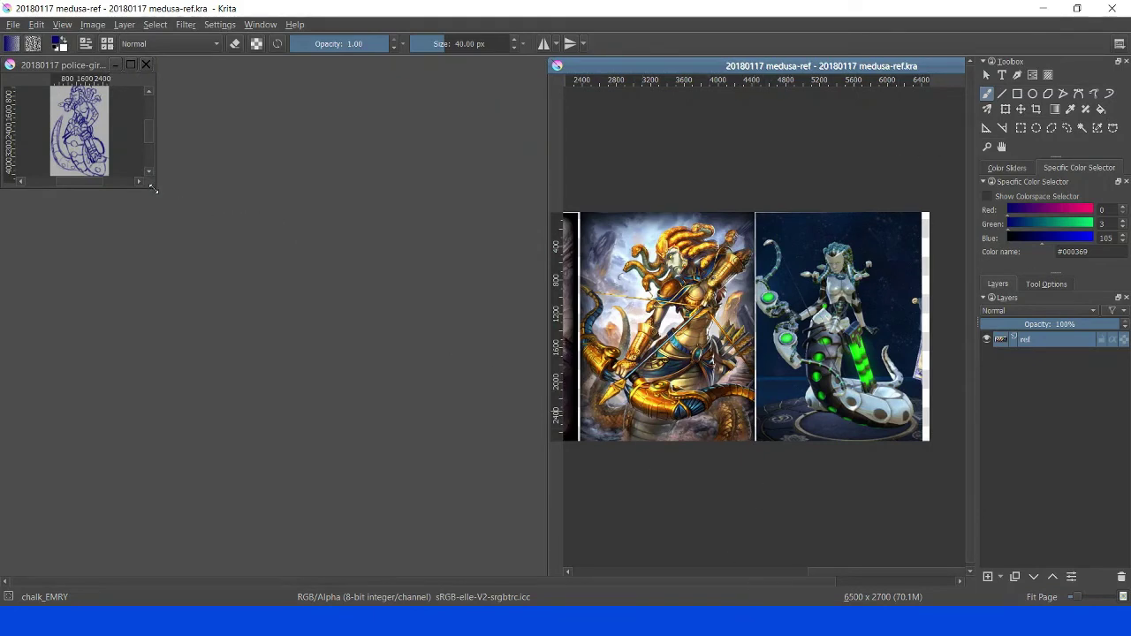
left_click_drag(152, 188, 548, 570)
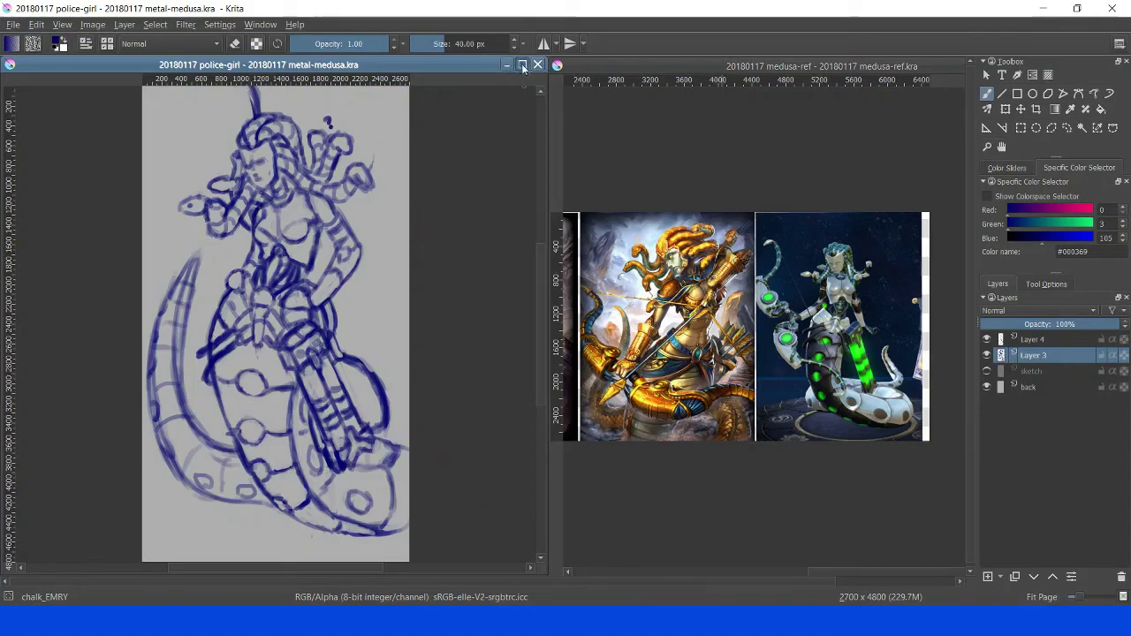
Maximize the metal-medusa sketch subwindow over the whole workspace
left_click(523, 66)
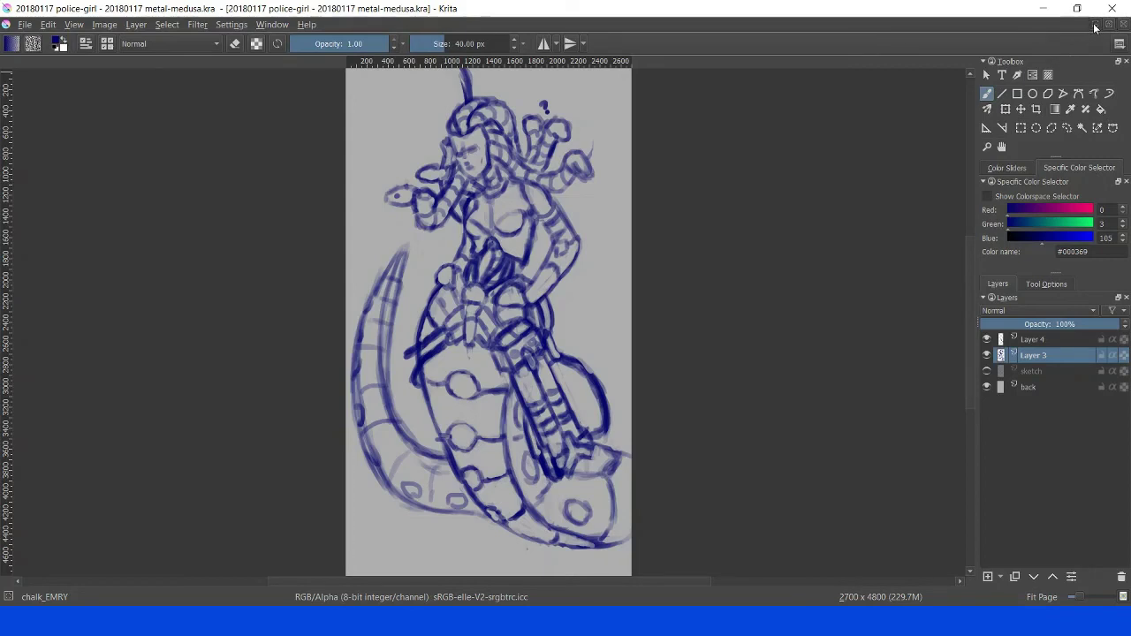
Minimize the sketch and medusa-ref subwindows to the bottom bars
left_click(1094, 26)
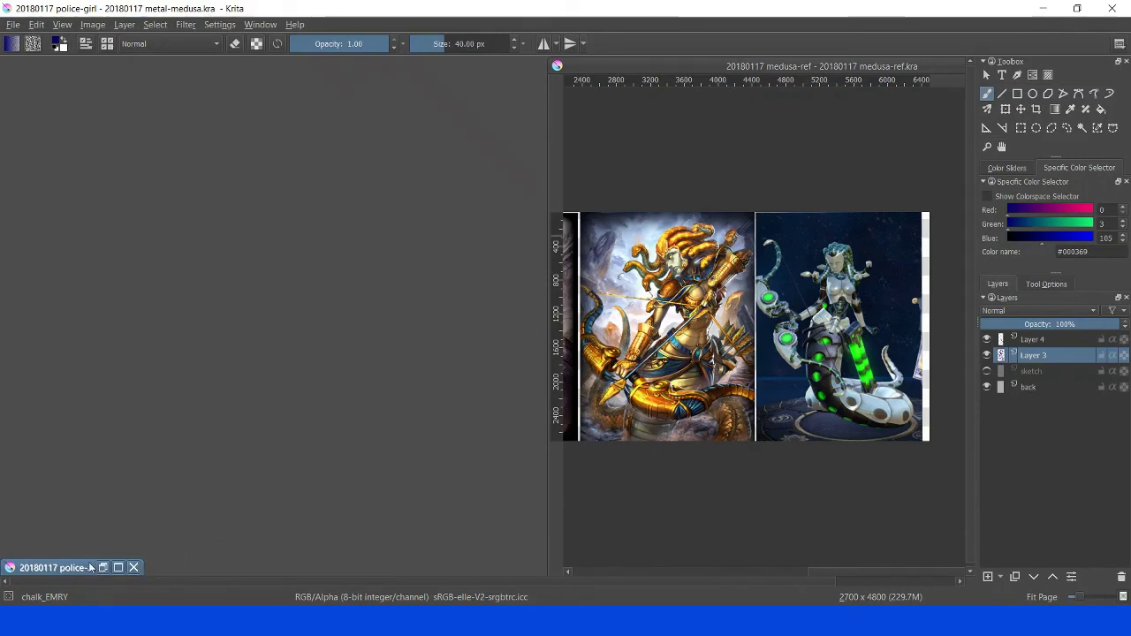
mouse_move(806, 69)
left_mouse_down()
mouse_move(375, 93)
mouse_move(384, 89)
left_mouse_up()
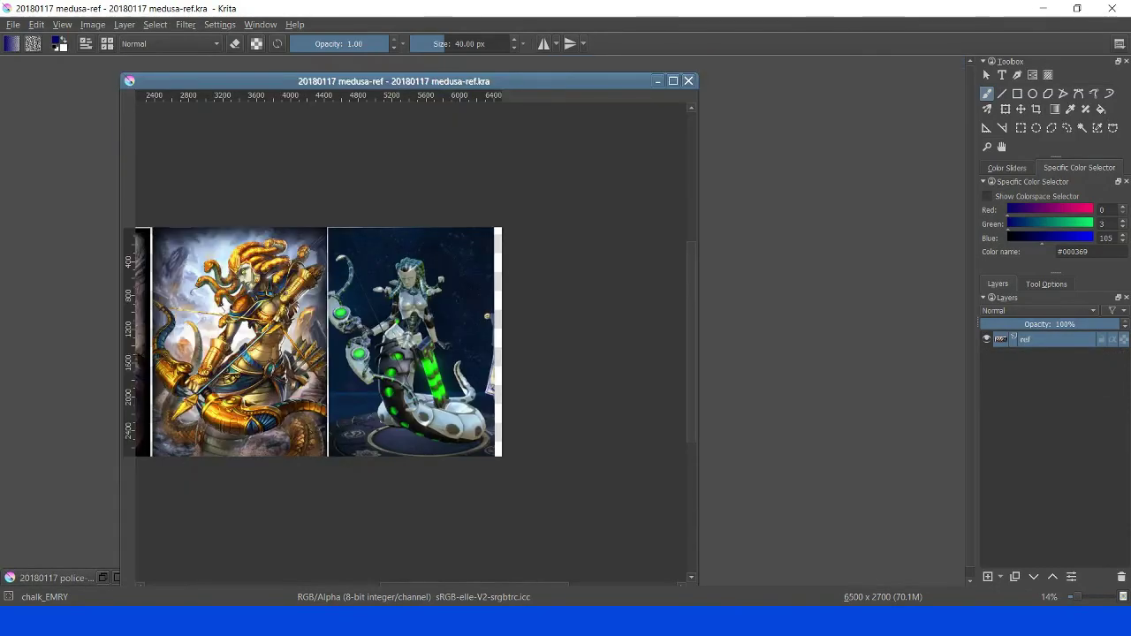
left_click(658, 82)
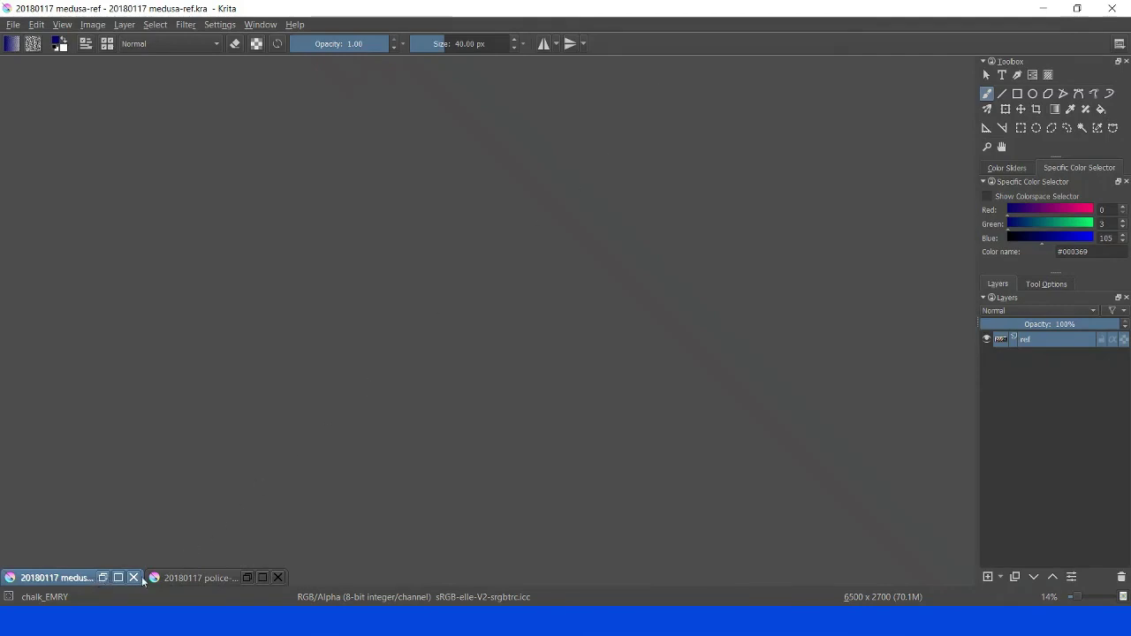
Restore both subwindows and snap medusa-ref to the right half beside the sketch
left_click(212, 577)
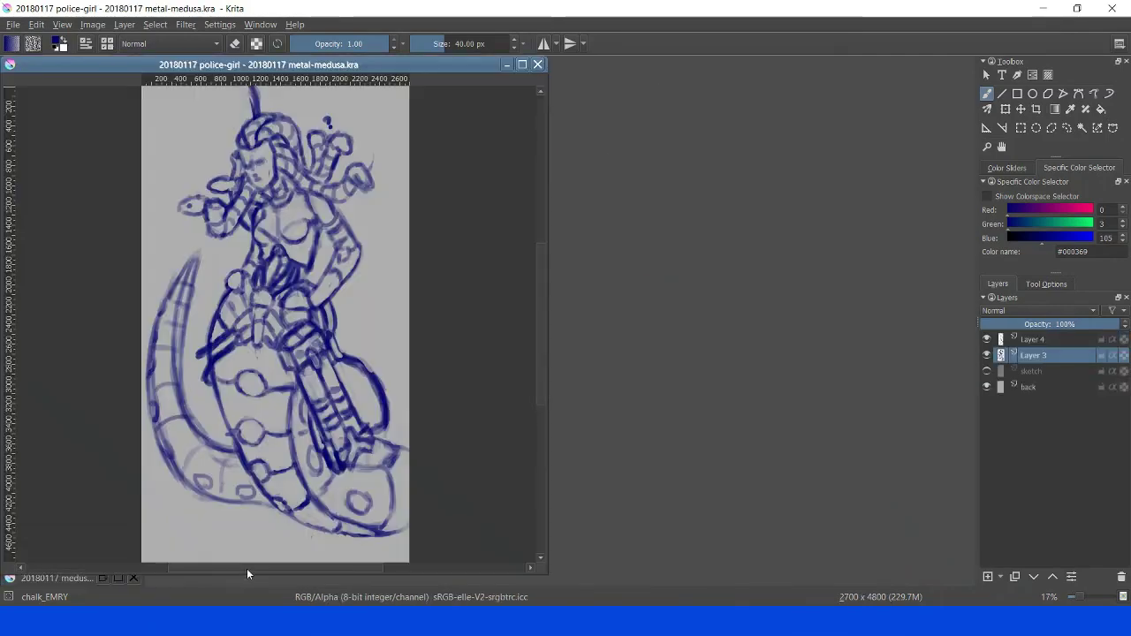
left_click(247, 577)
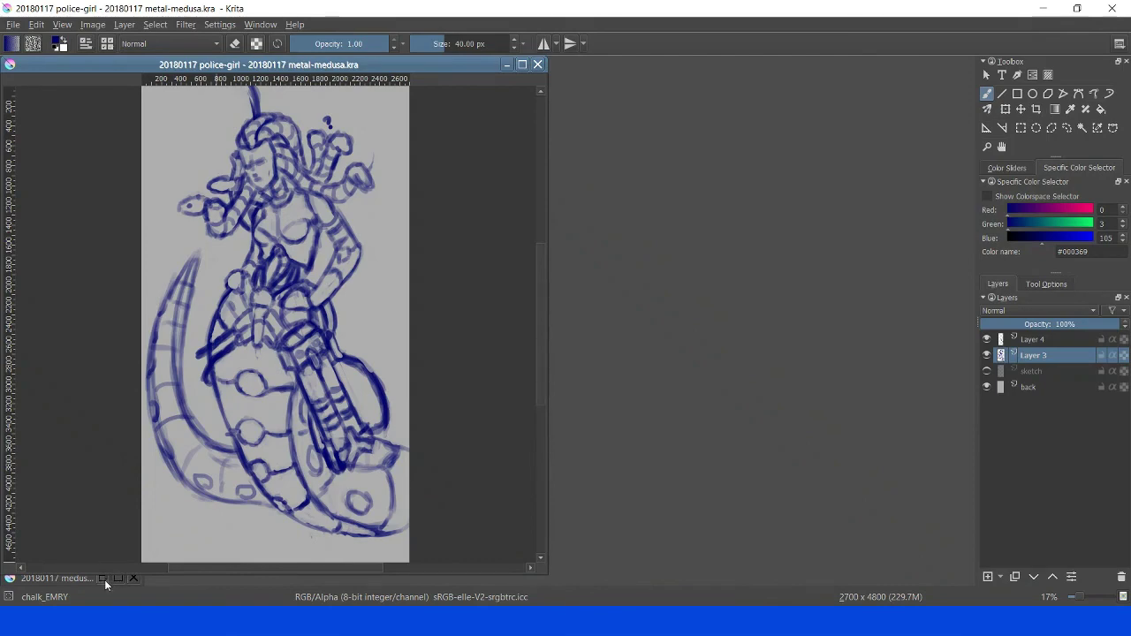
left_click(103, 579)
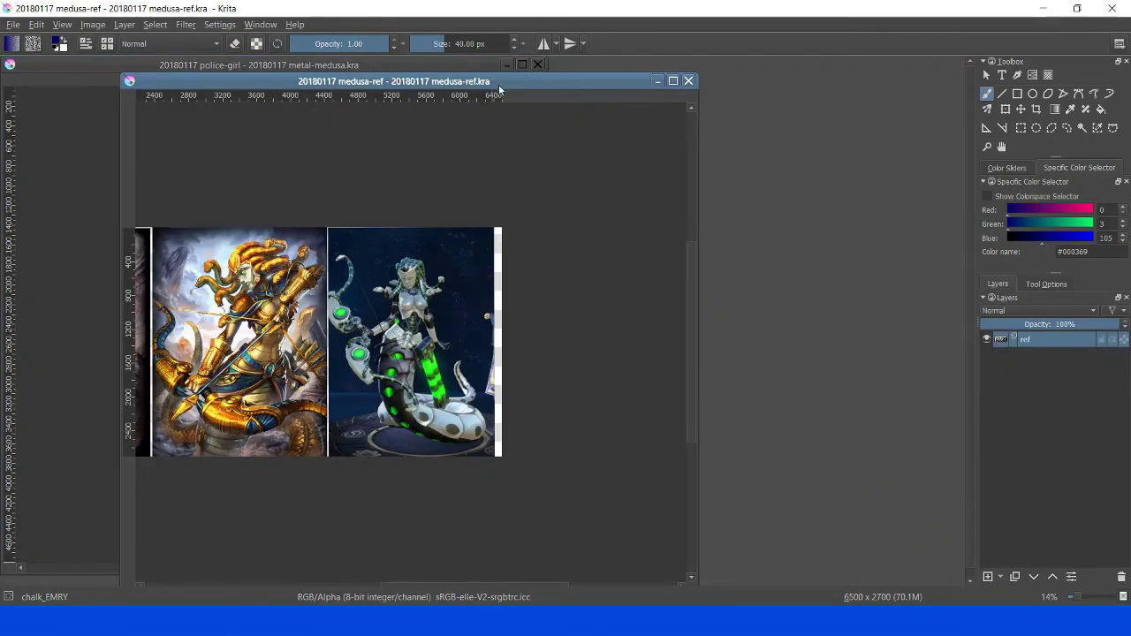
left_click_drag(499, 90, 937, 67)
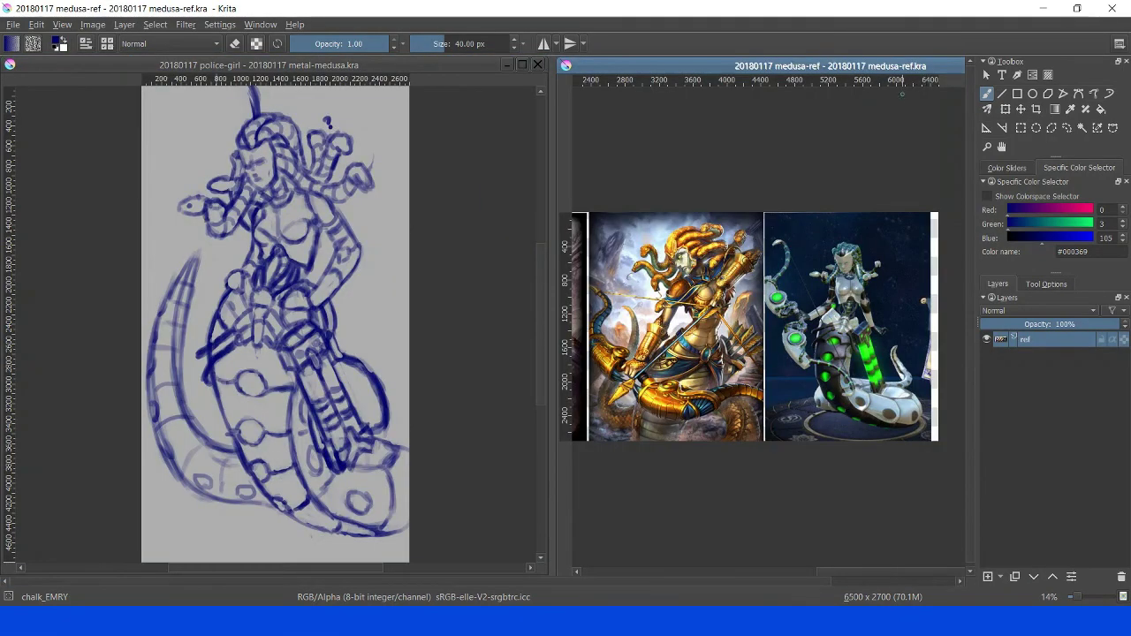